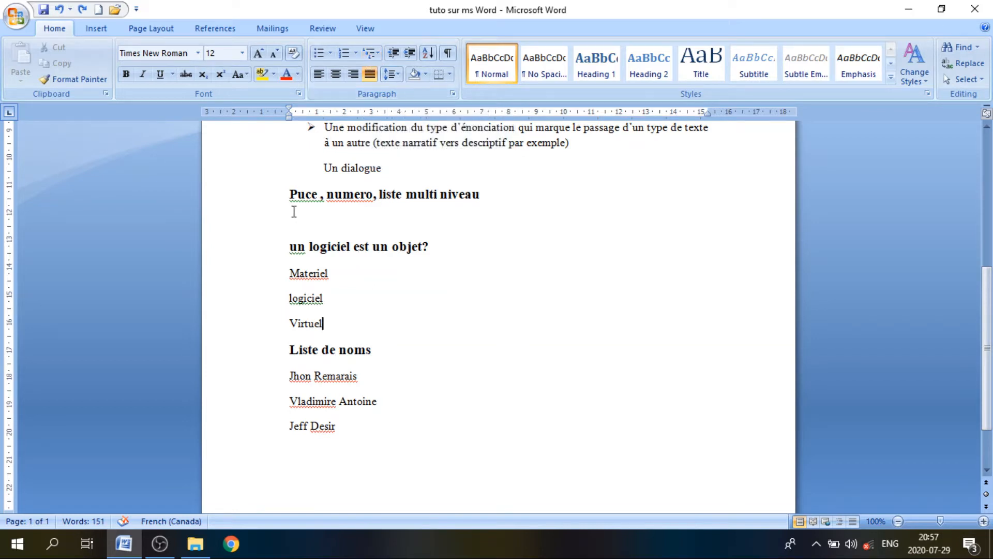
Change the font color of the red paragraph starting "Un changement qui entraine" to black
click(290, 196)
click(259, 205)
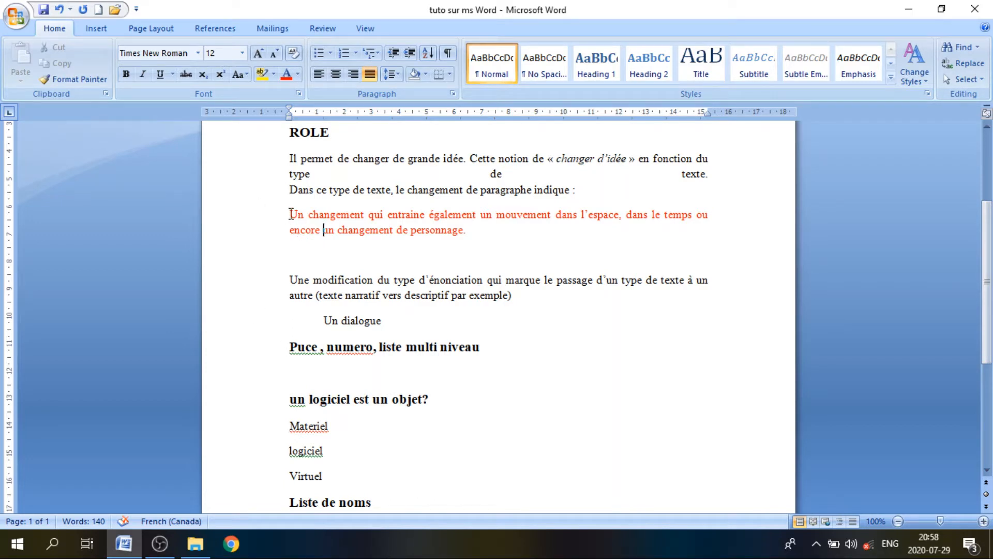
click(483, 235)
drag(460, 227, 290, 216)
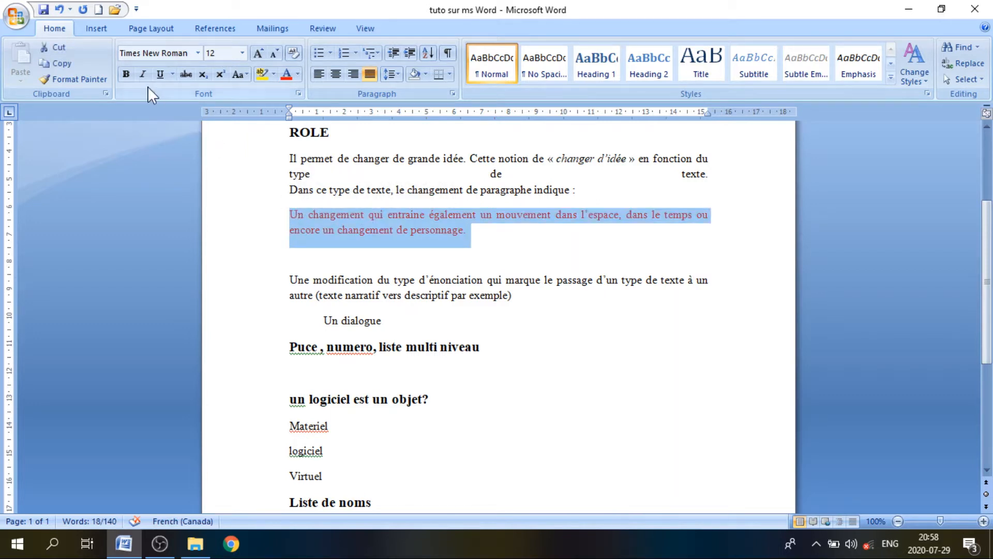
click(298, 74)
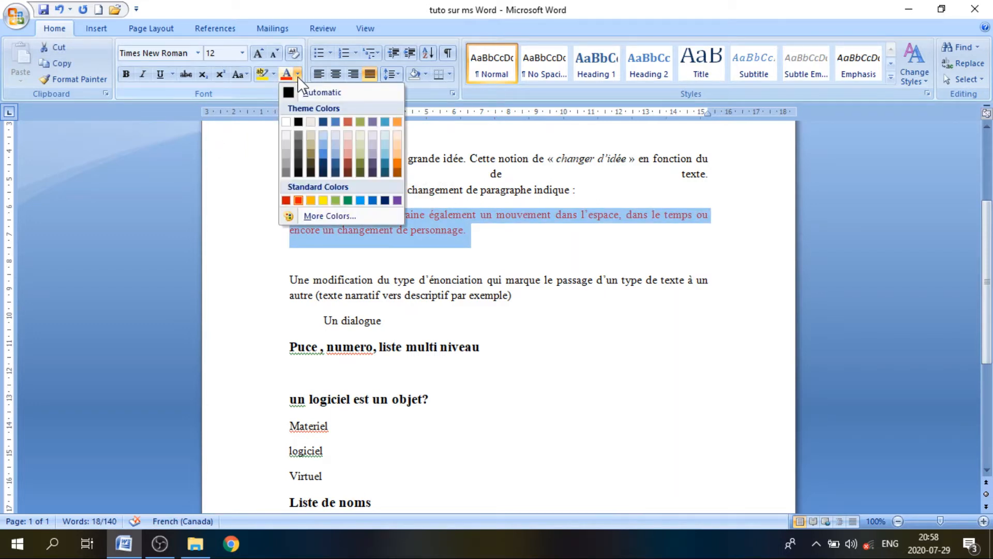
click(299, 119)
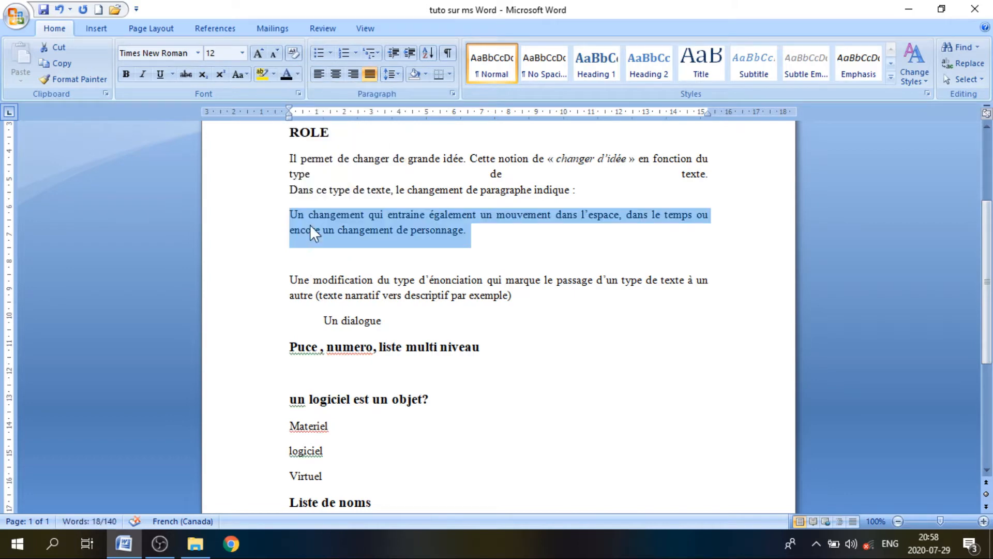
Apply the four-diamond bullet to the paragraph starting "Un changement qui entraine" under ROLE
click(289, 214)
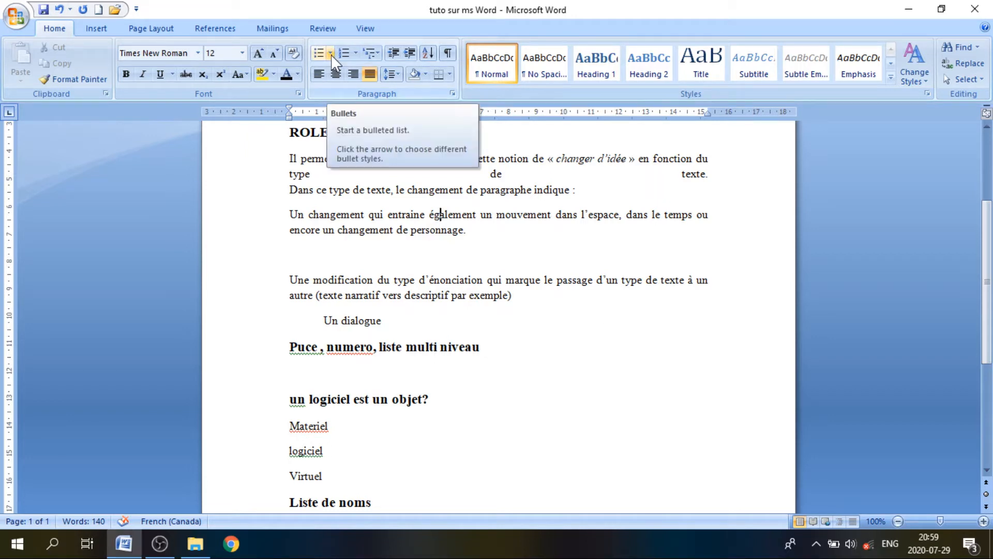
click(330, 53)
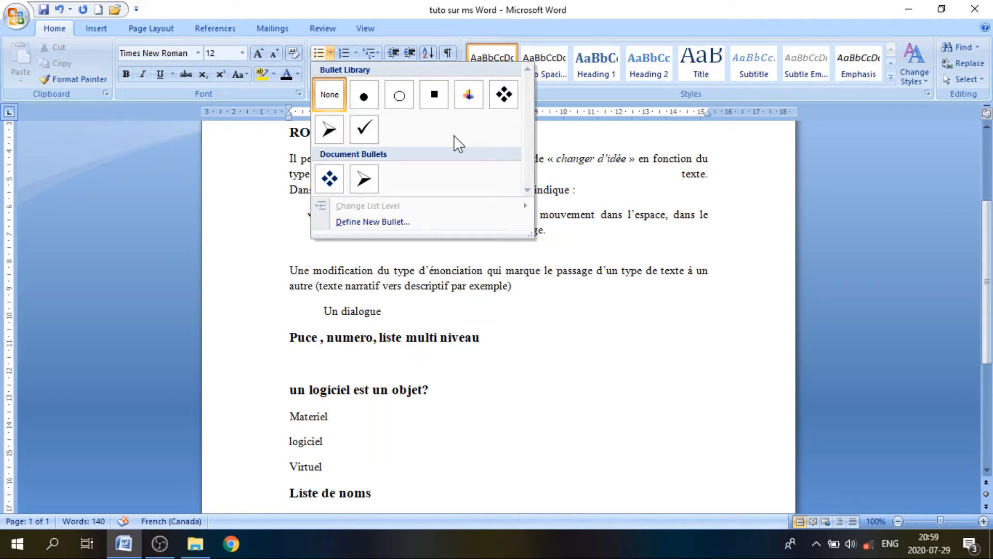
click(504, 95)
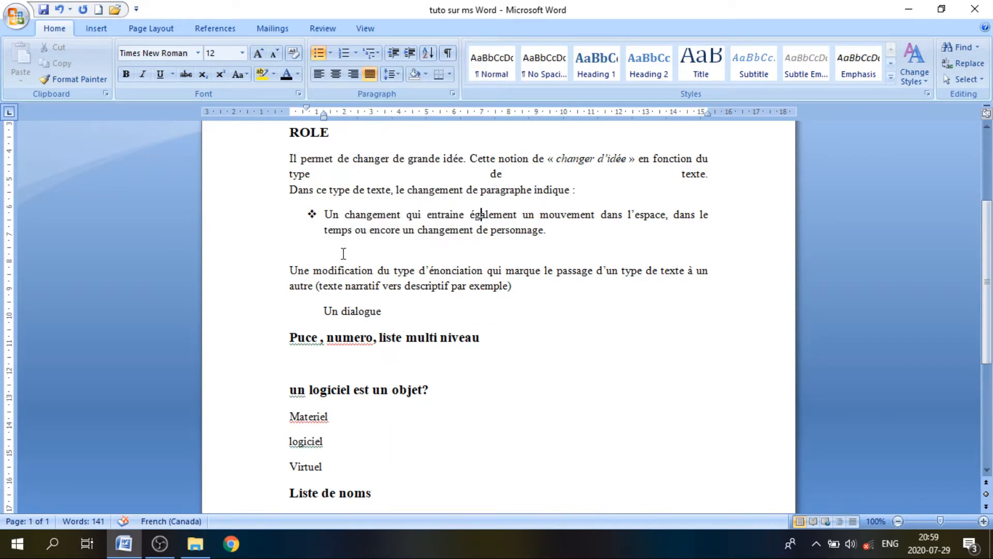
click(311, 213)
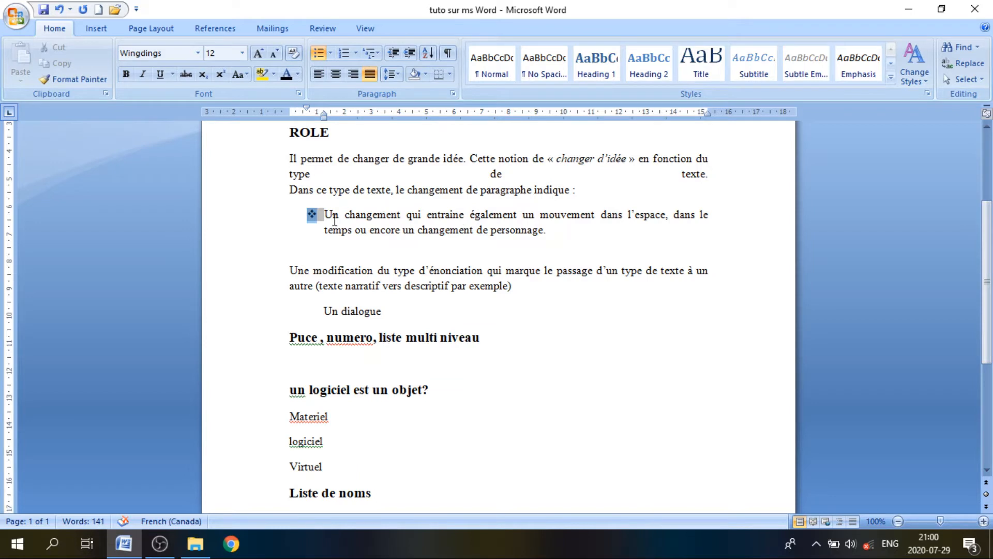
Apply the hollow circle bullet to the paragraph starting "Une modification du type d'énonciation"
click(291, 272)
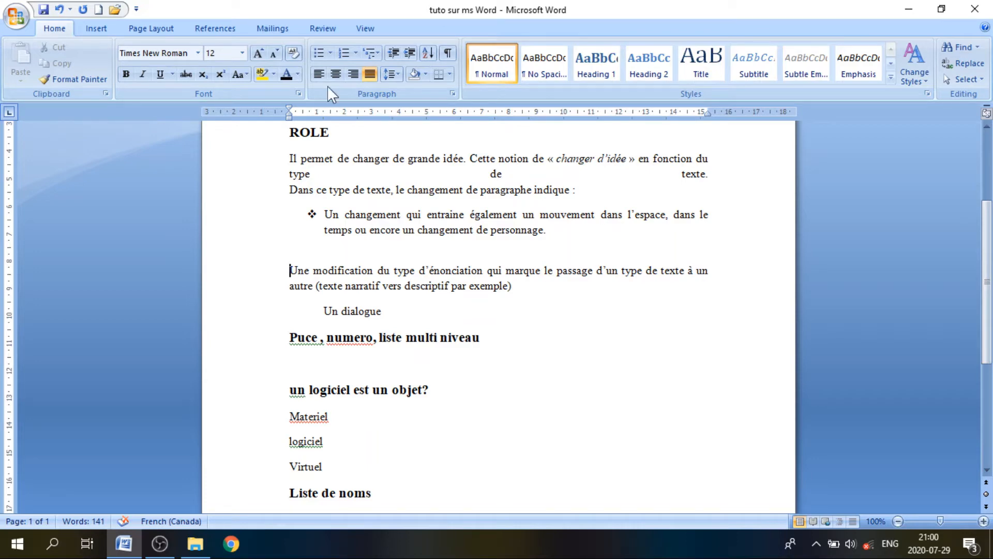
click(331, 53)
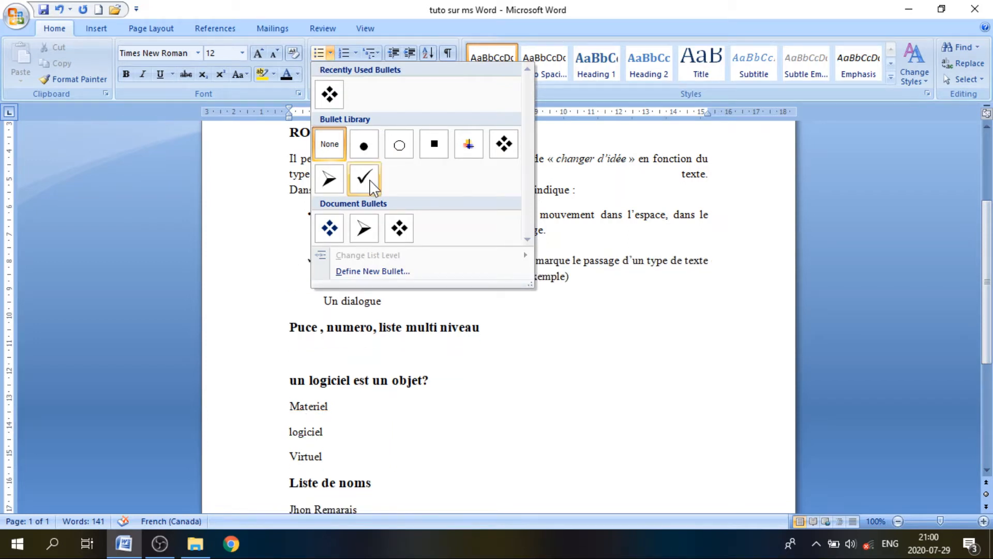
click(400, 145)
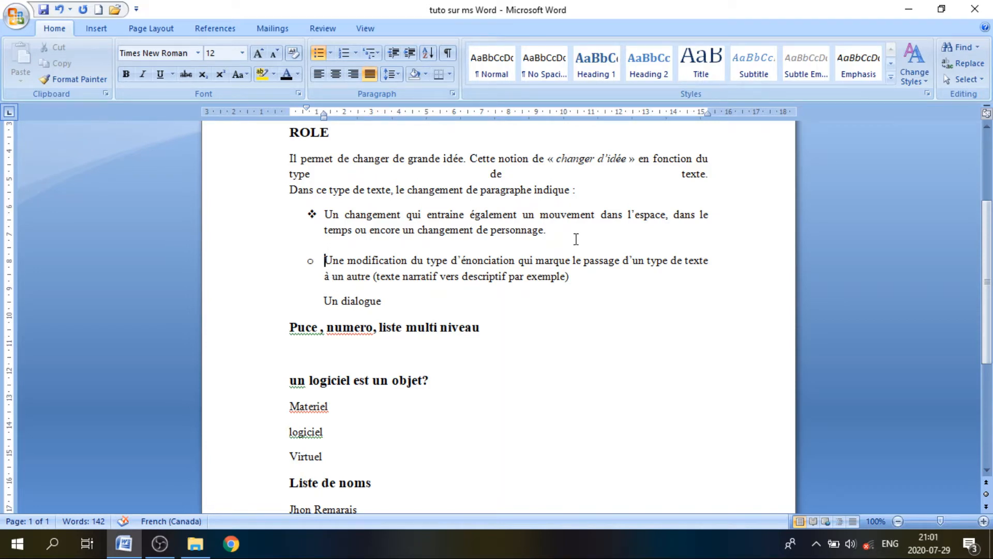
Add a bulleted item after the first one reading "Une autre phrase contenant une puce par la touche ENTER"
click(551, 234)
key(Return)
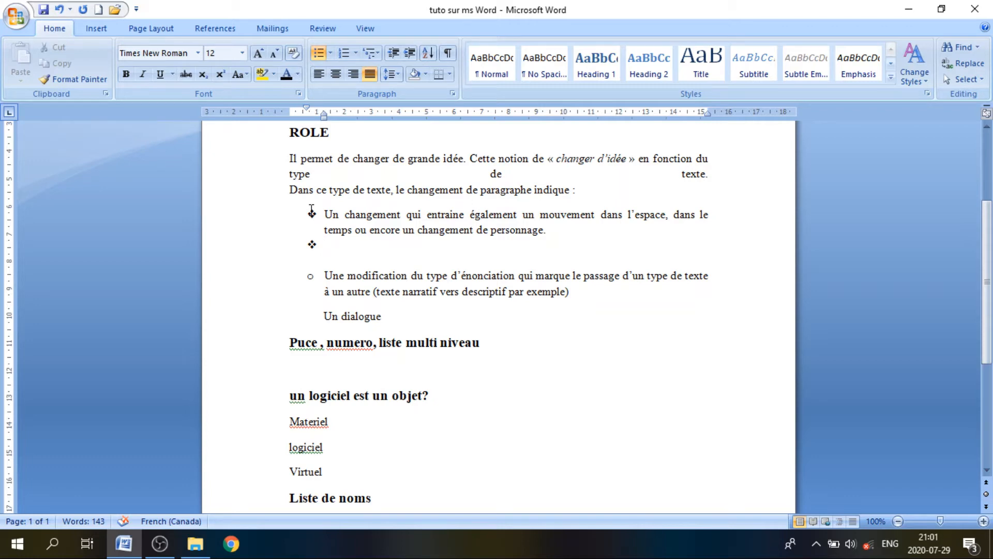
text(Une autre p)
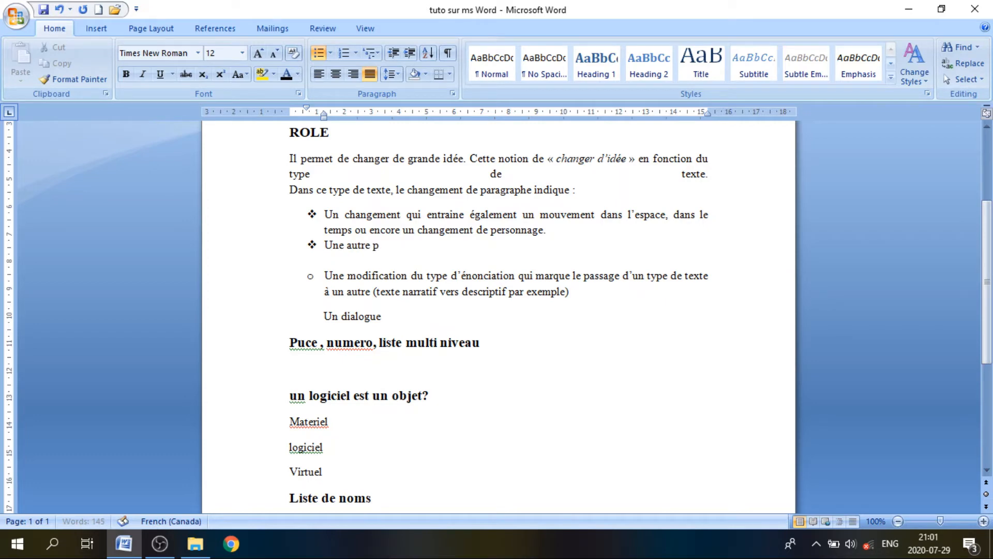
text(hrase ave)
key(BackSpace)
key(BackSpace)
key(BackSpace)
text(contenant )
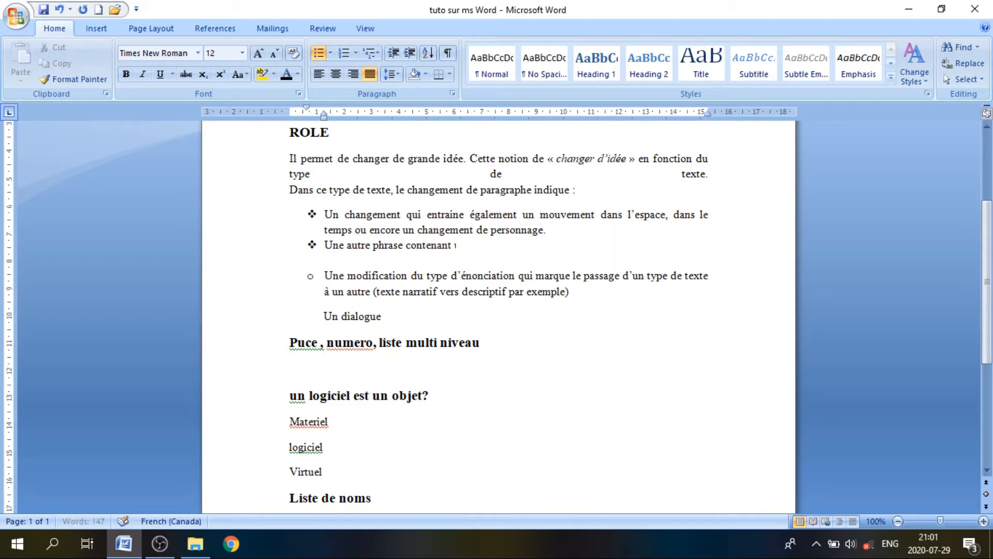
text(une puce par )
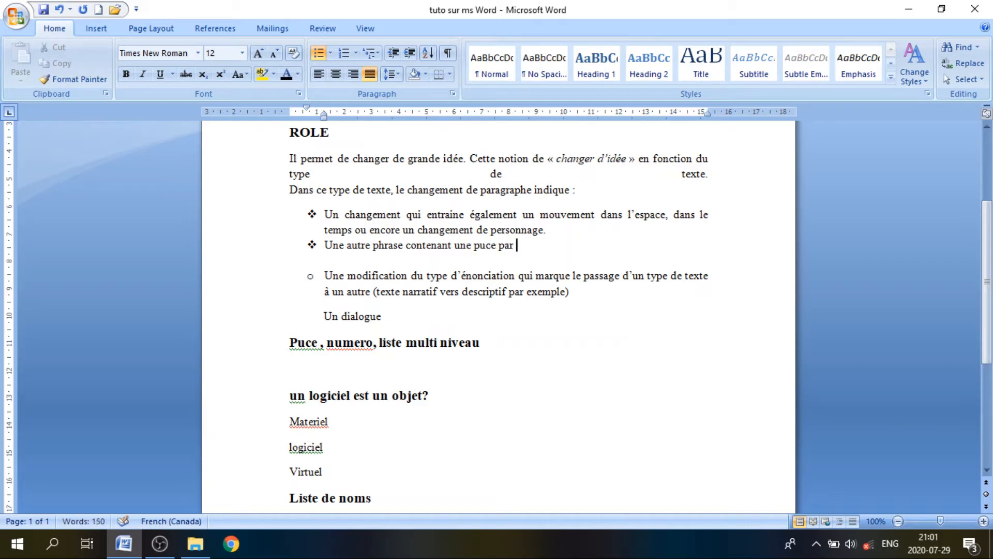
text(la touche)
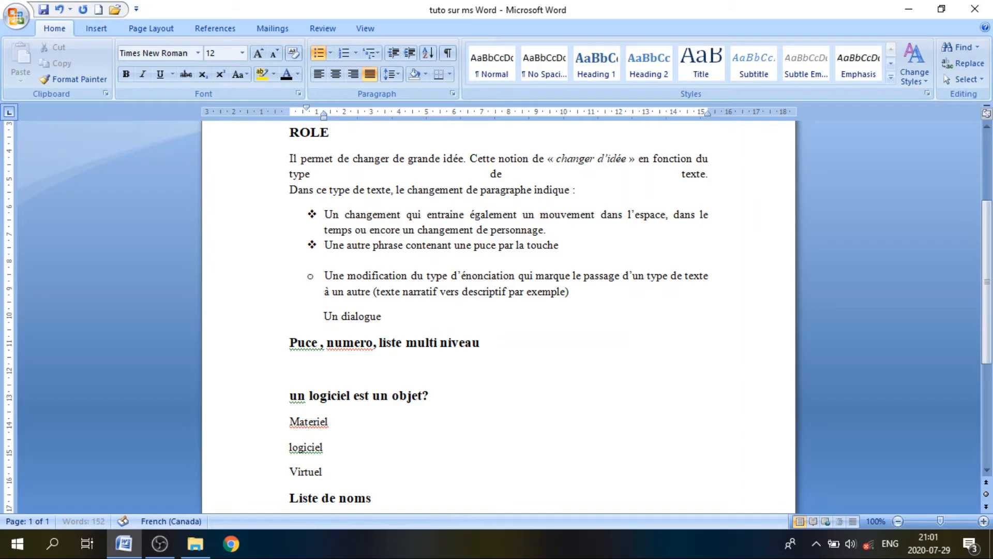
text( ENTER)
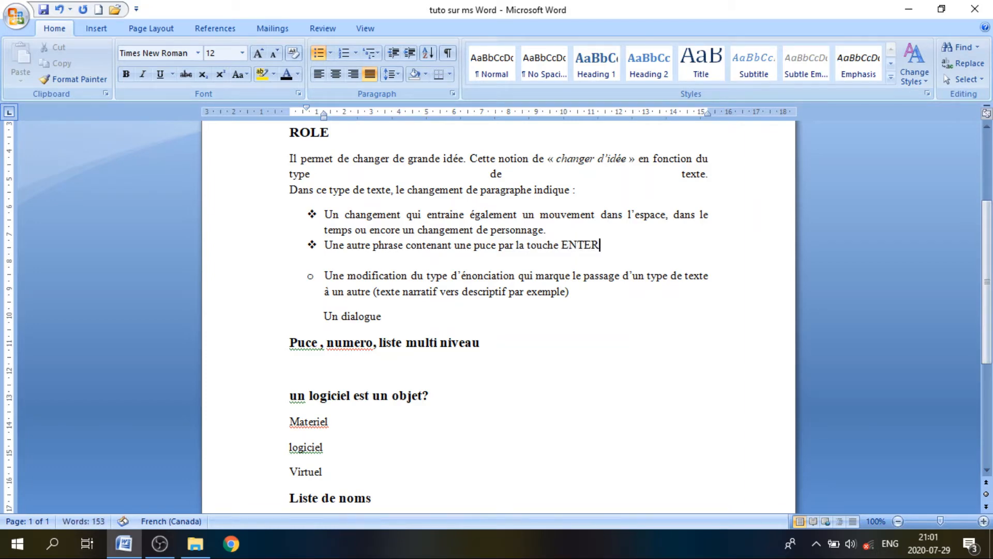
Insert an empty line without a bullet between the two diamond-bulleted items
key(Up)
key(Return)
key(Return)
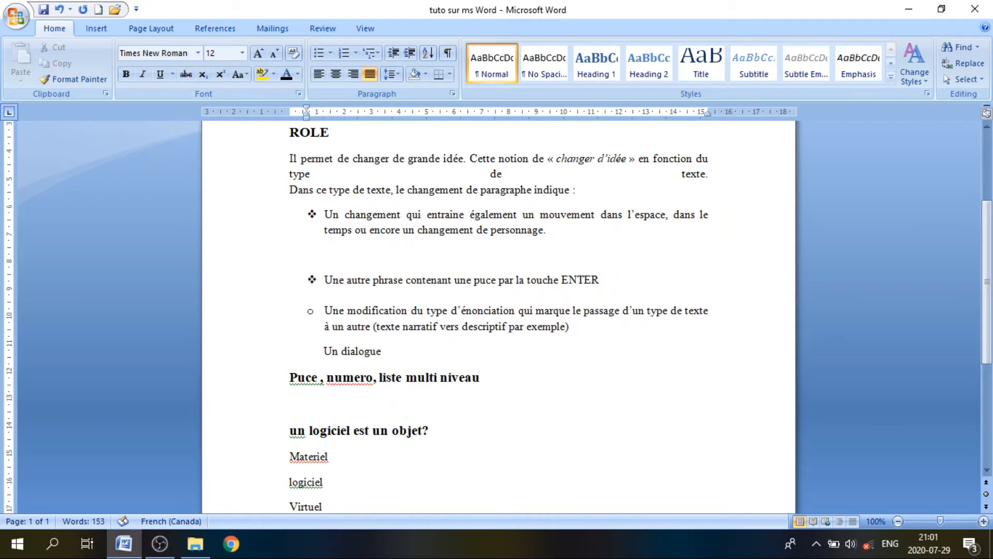
Format the first diamond-bulleted item, "Un changement qui entraine...", in red with font size 22
click(552, 234)
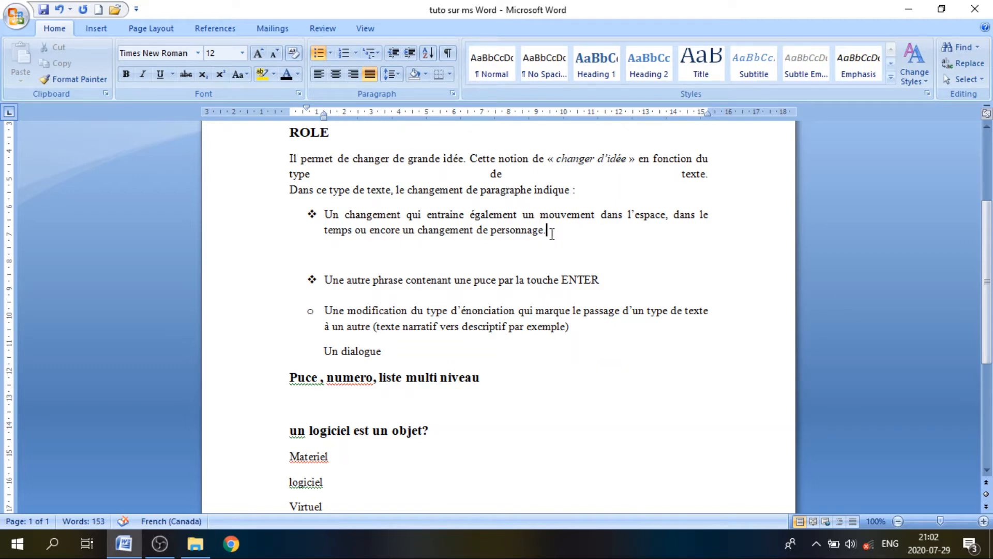
drag(552, 234, 325, 219)
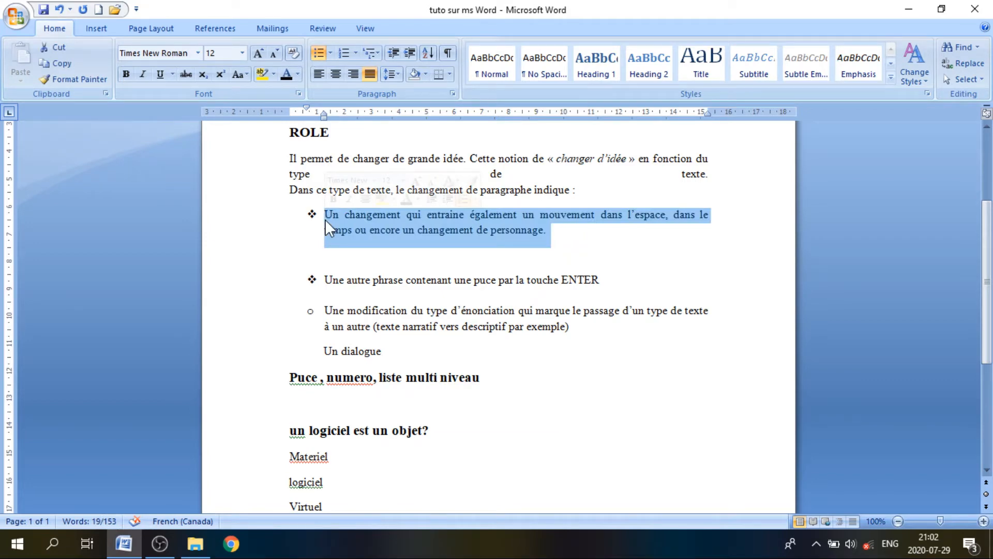
click(298, 74)
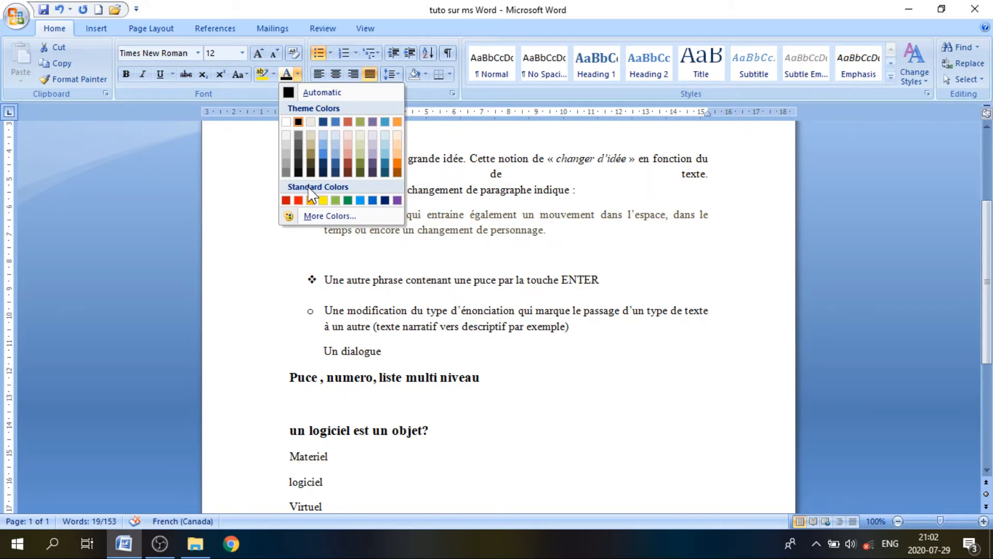
click(298, 200)
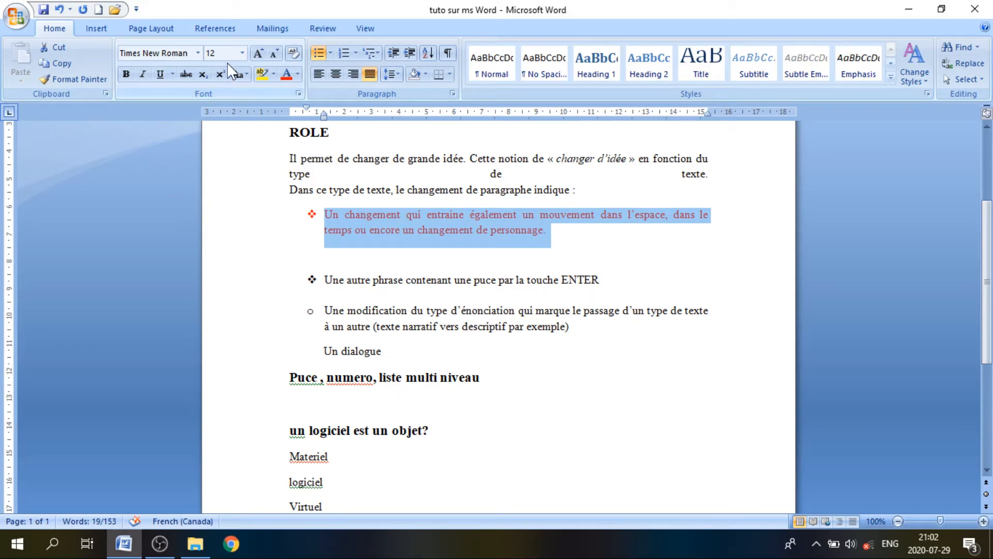
click(242, 53)
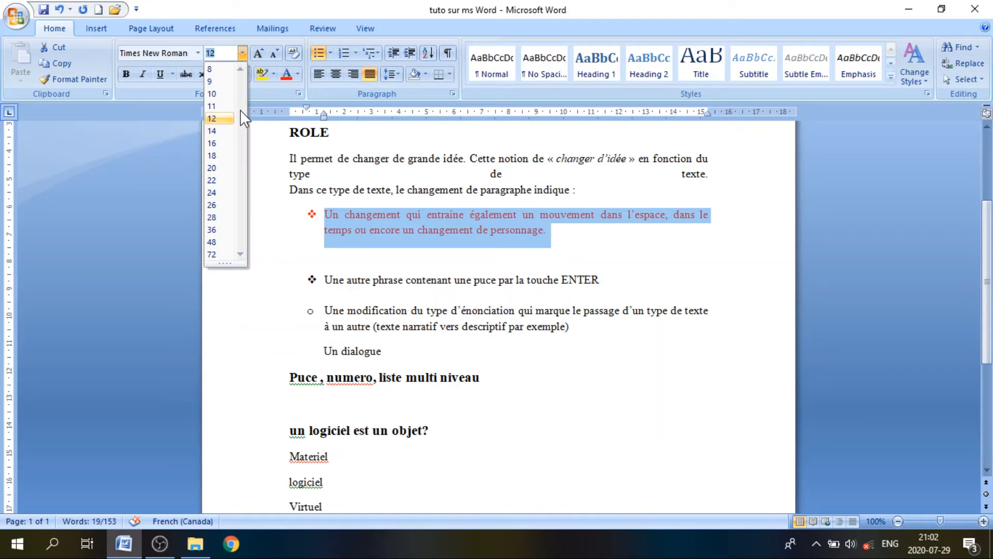
click(217, 180)
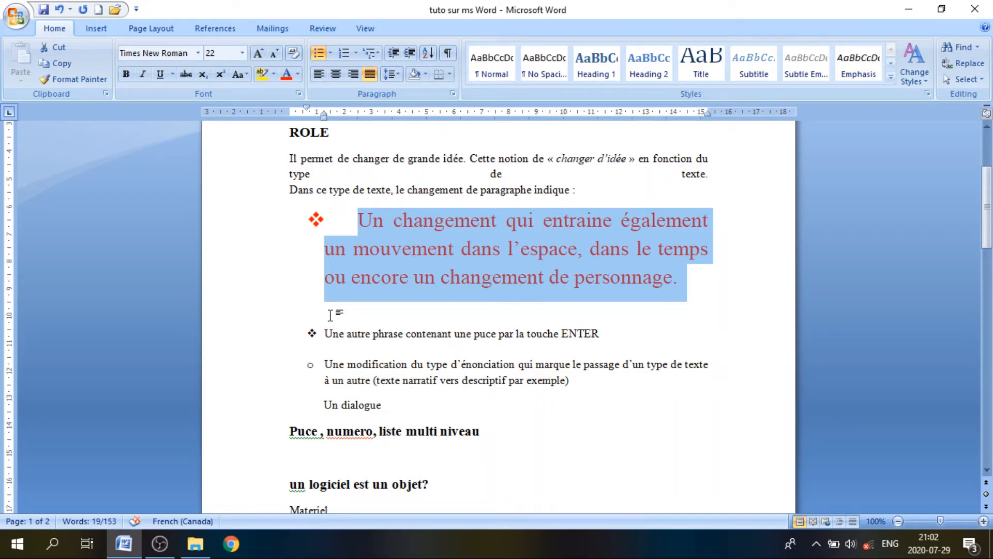
click(312, 333)
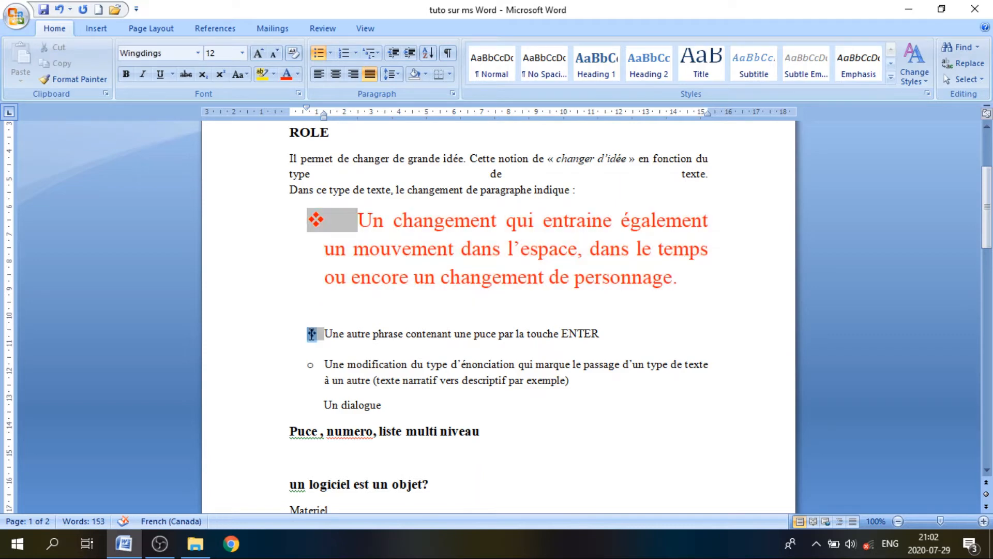
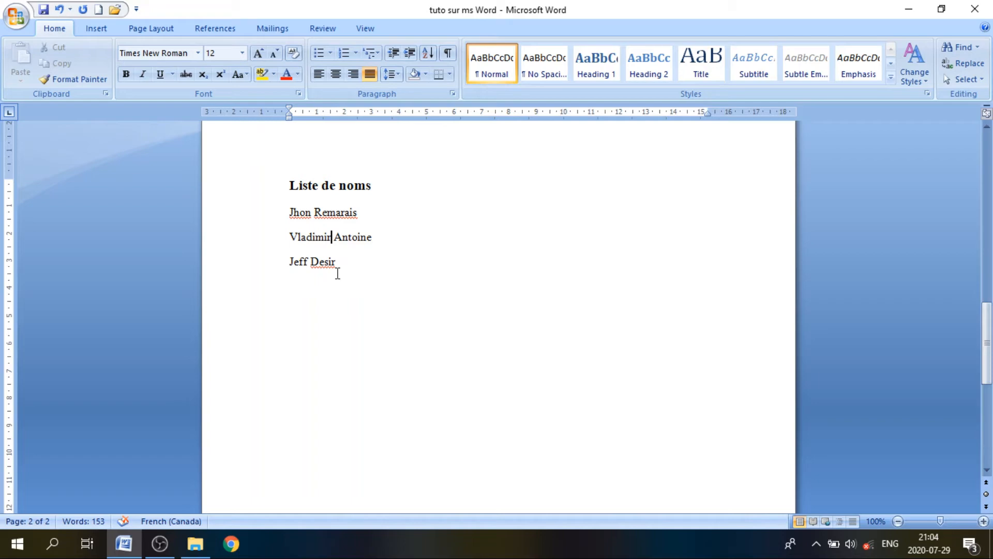
Number the three names under "Liste de noms" with the 1. 2. 3. format
drag(337, 273, 289, 212)
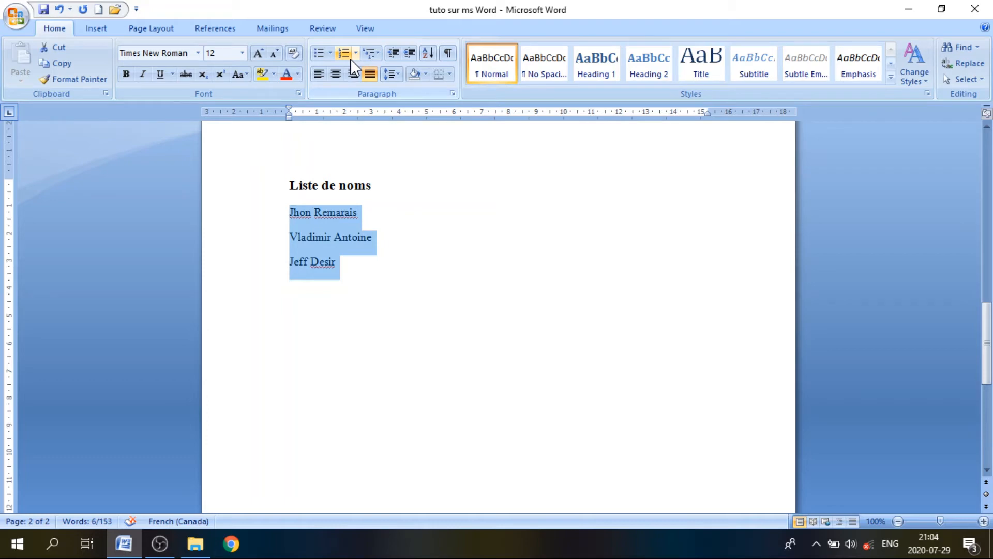
click(356, 53)
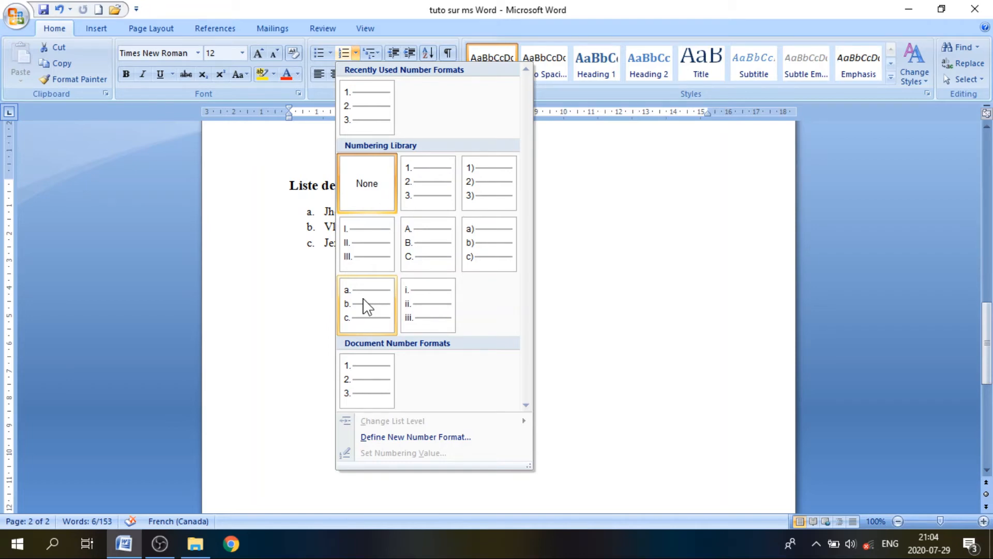
click(429, 182)
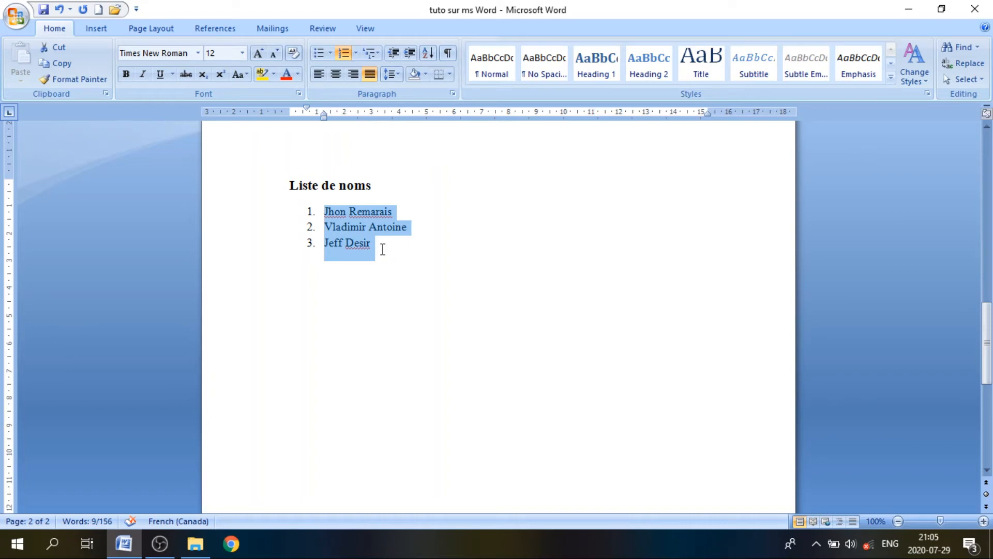
Add two more full names to the numbered list as items 4 and 5
click(383, 250)
key(Return)
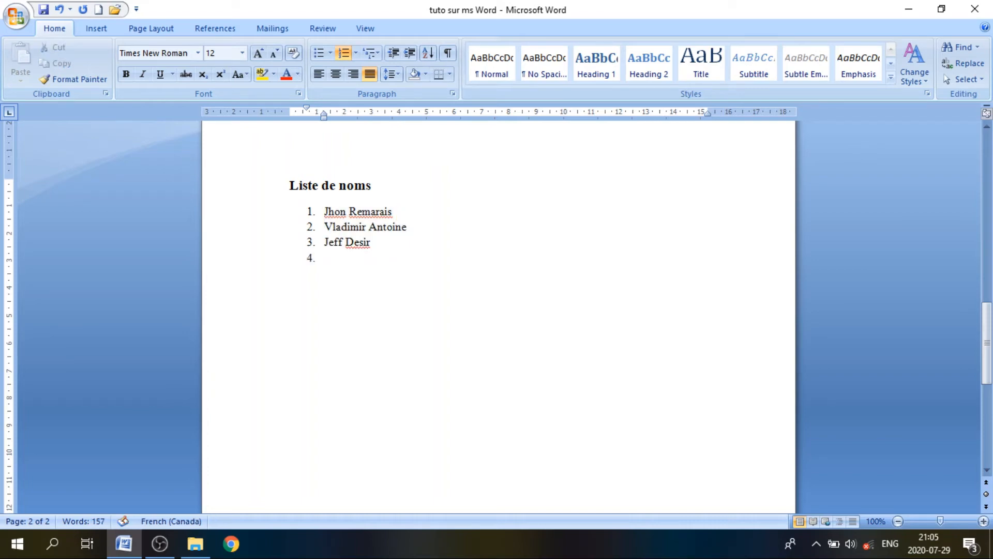
text(dAVID)
text(jean)
key(Return)
text(Alice)
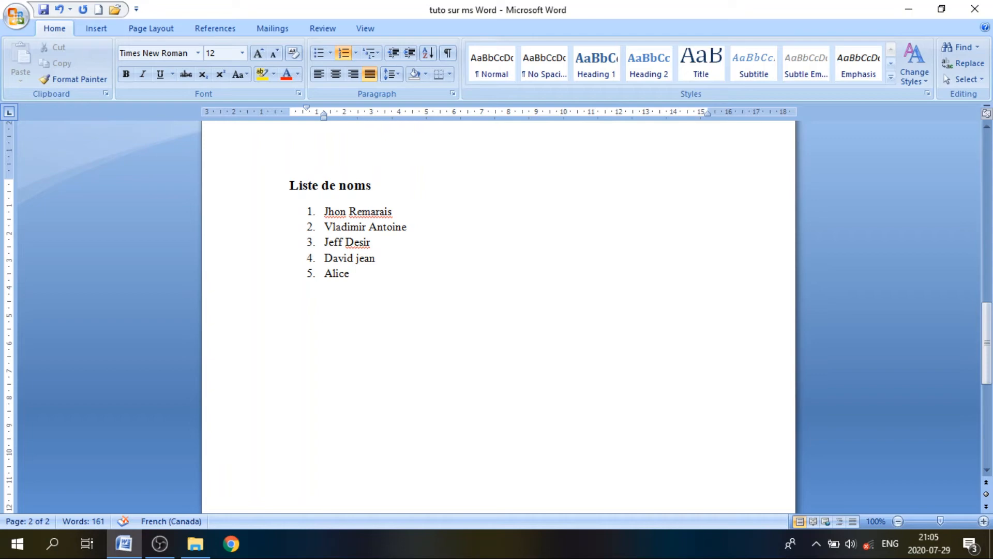
text(Medan)
Remove the original third name from the numbered list and insert another full name as item 4, before the last name
click(386, 245)
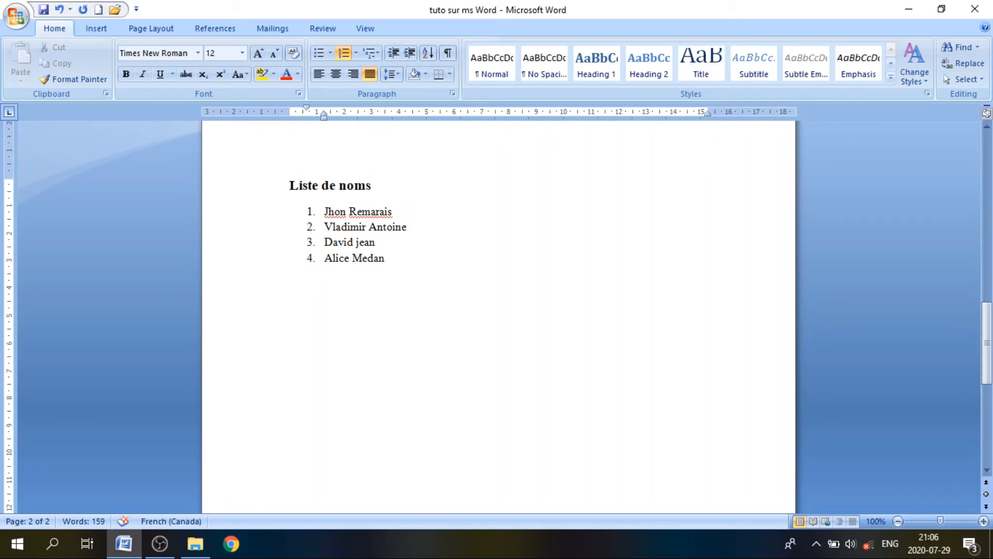
click(379, 247)
key(Return)
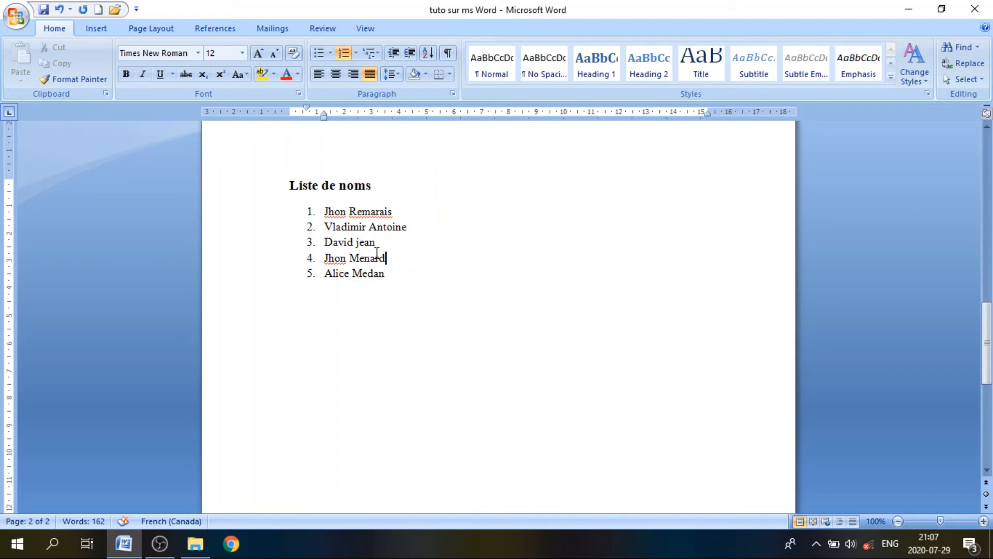
Apply the 1) a) i) multilevel list format to "un logiciel est un objet?" and the three lines Materiel, logiciel and Virtuel below it
scroll(568, 262, up, 10)
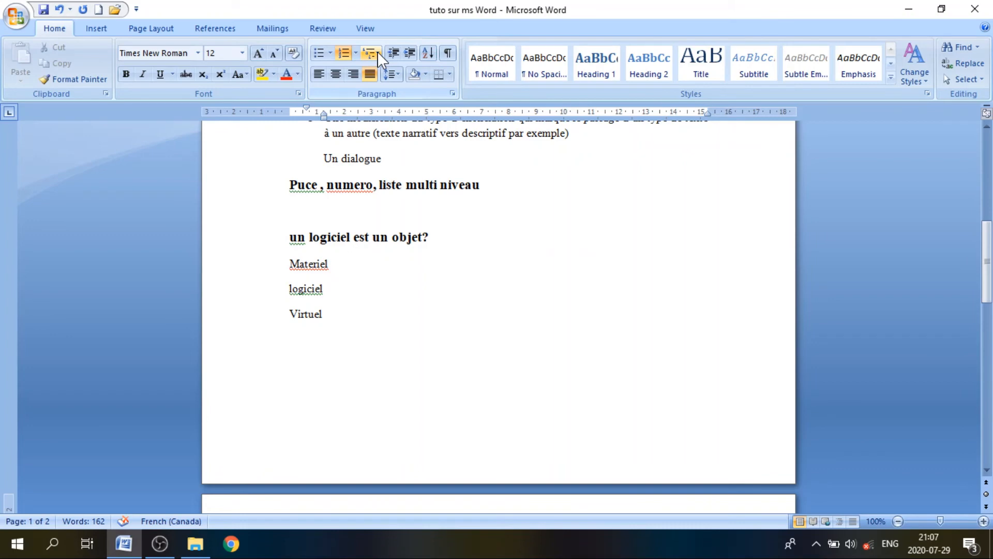
click(322, 238)
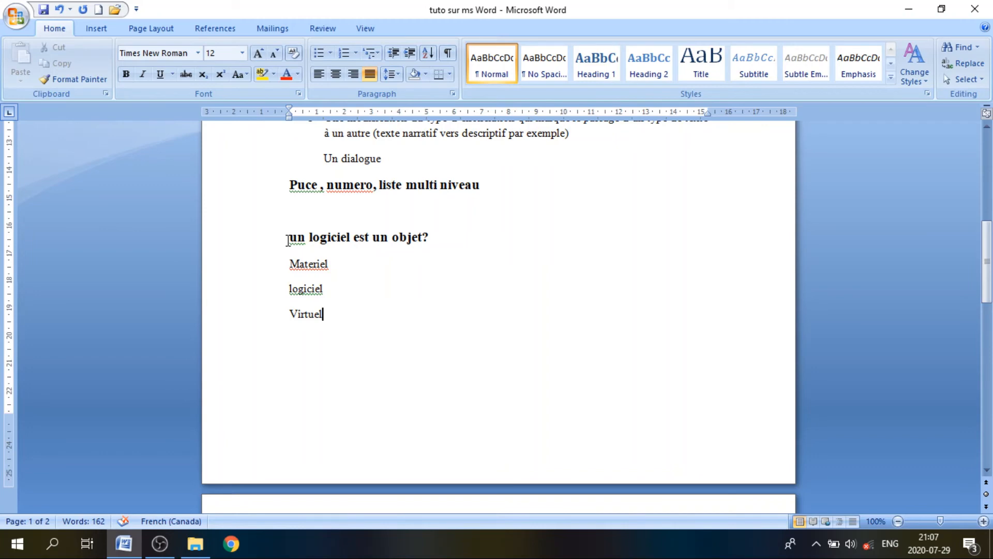
click(288, 239)
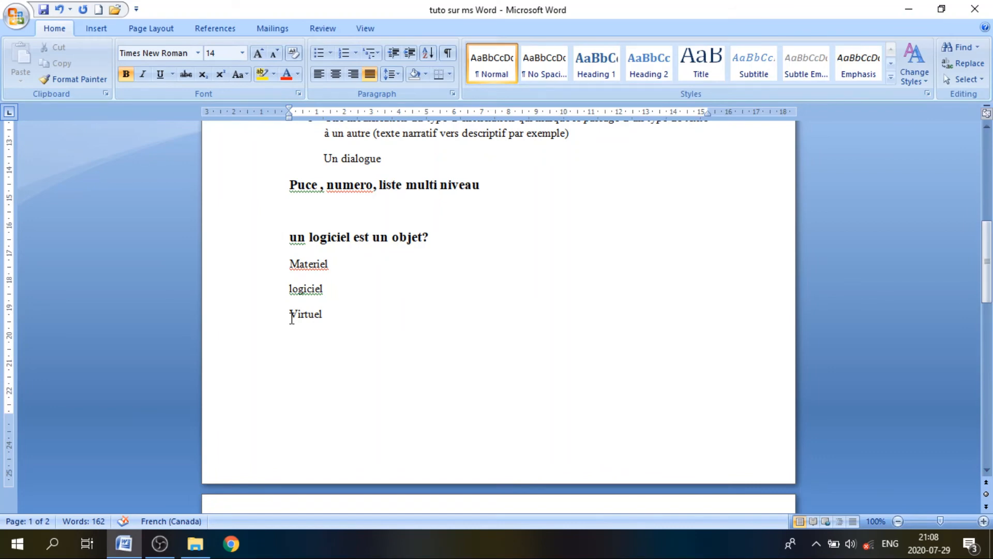
drag(291, 318, 297, 259)
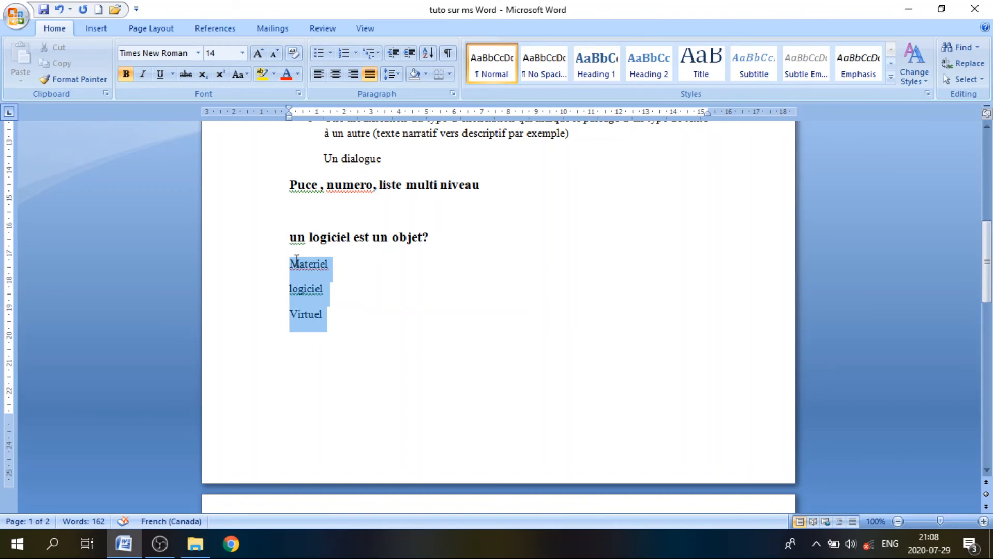
drag(297, 259, 291, 237)
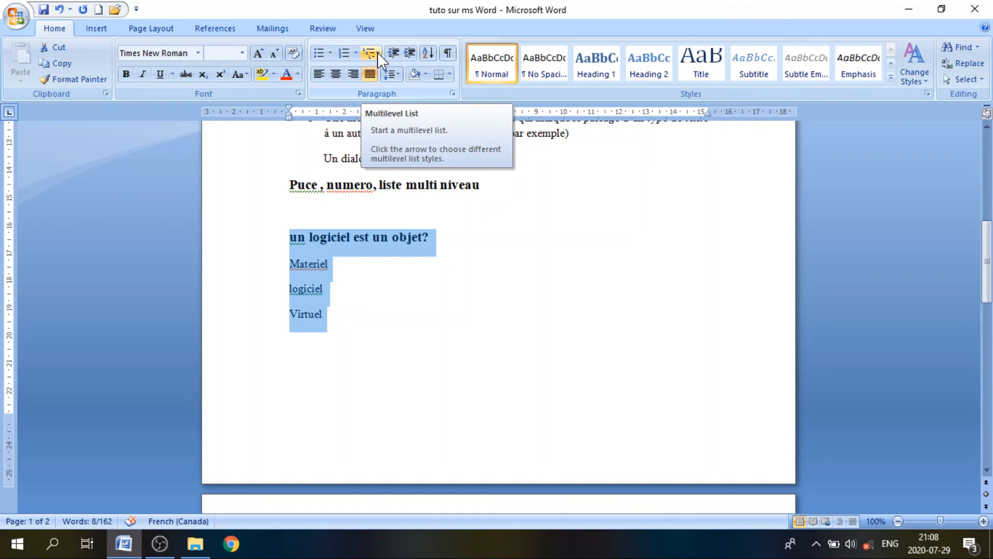
click(377, 51)
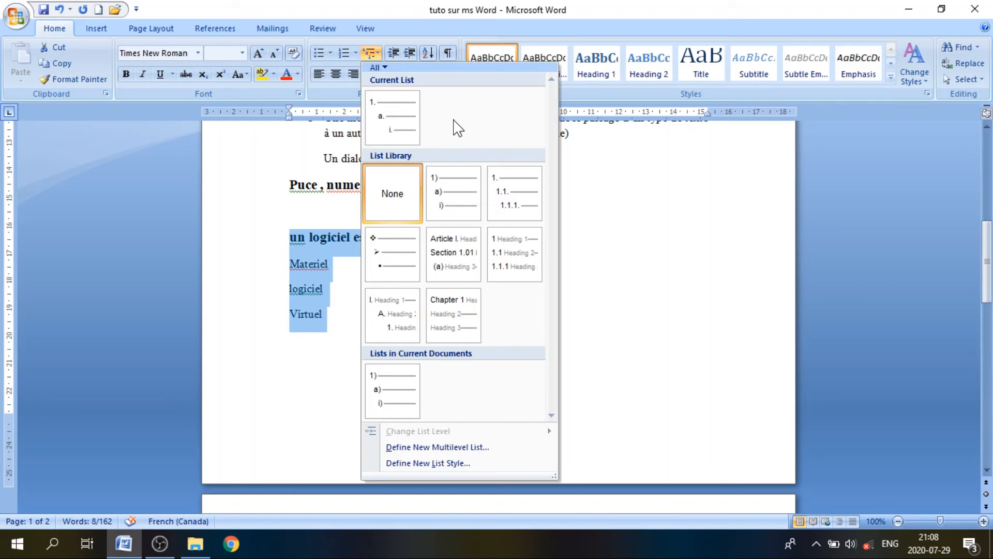
mouse_move(452, 192)
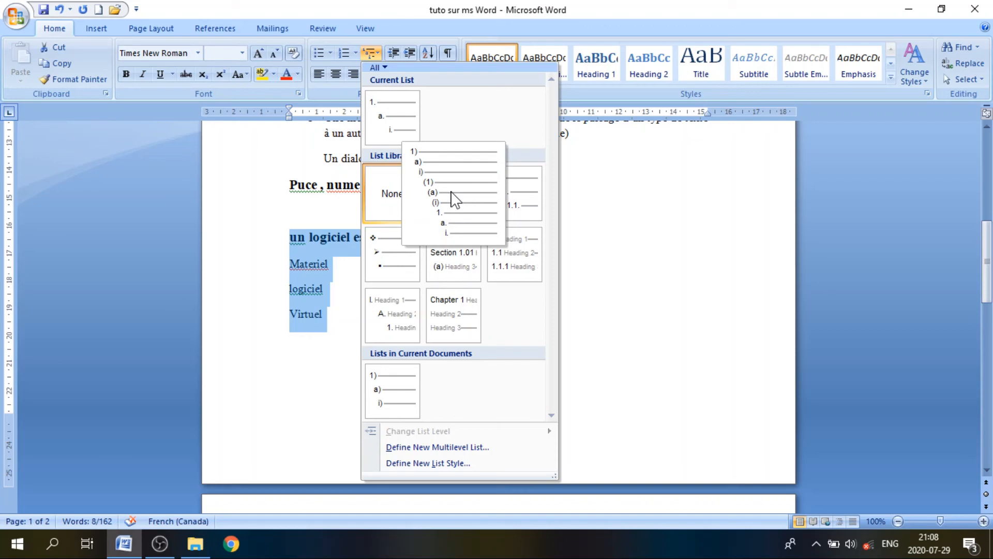
click(451, 198)
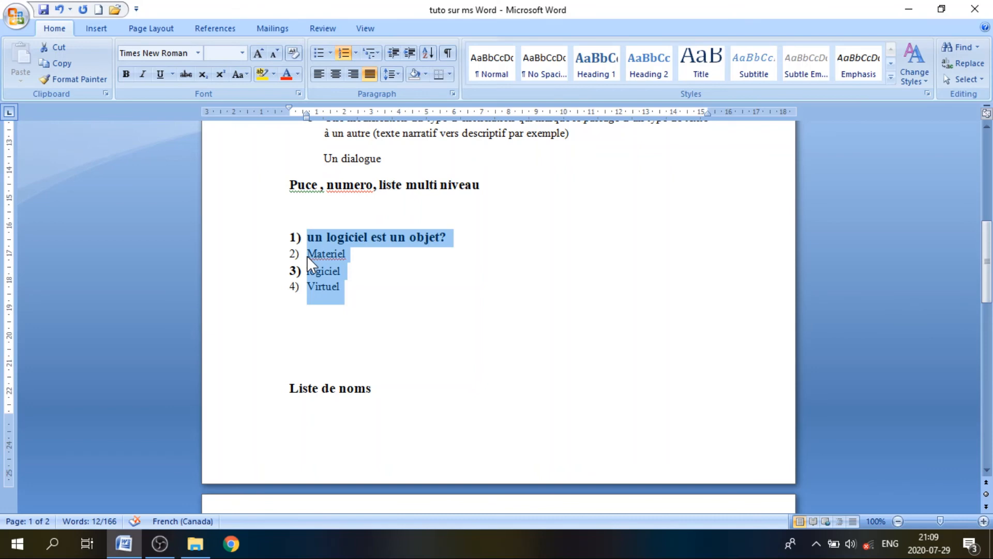
Demote Materiel, logiciel and Virtuel one level so they become sub-items of "un logiciel est un objet?"
drag(306, 255, 347, 287)
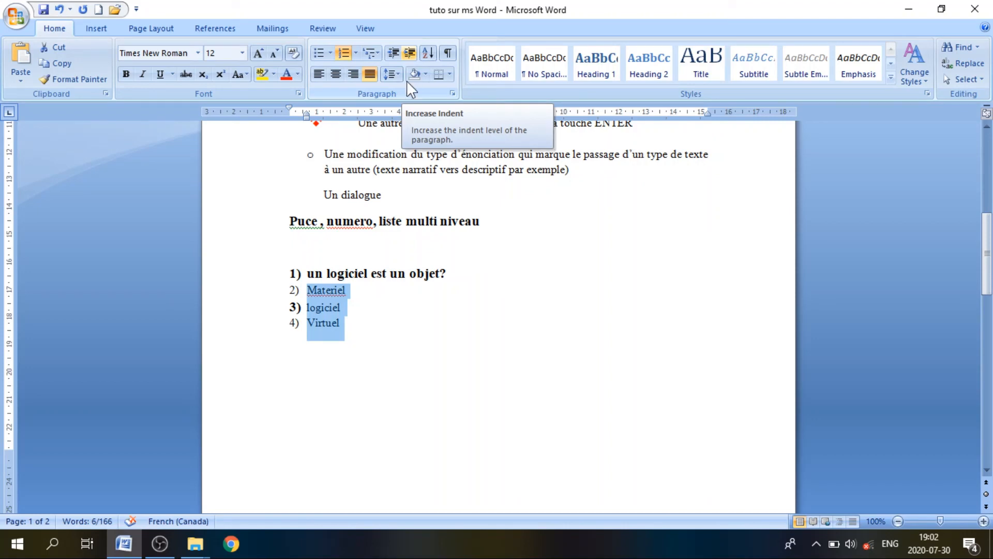
click(409, 52)
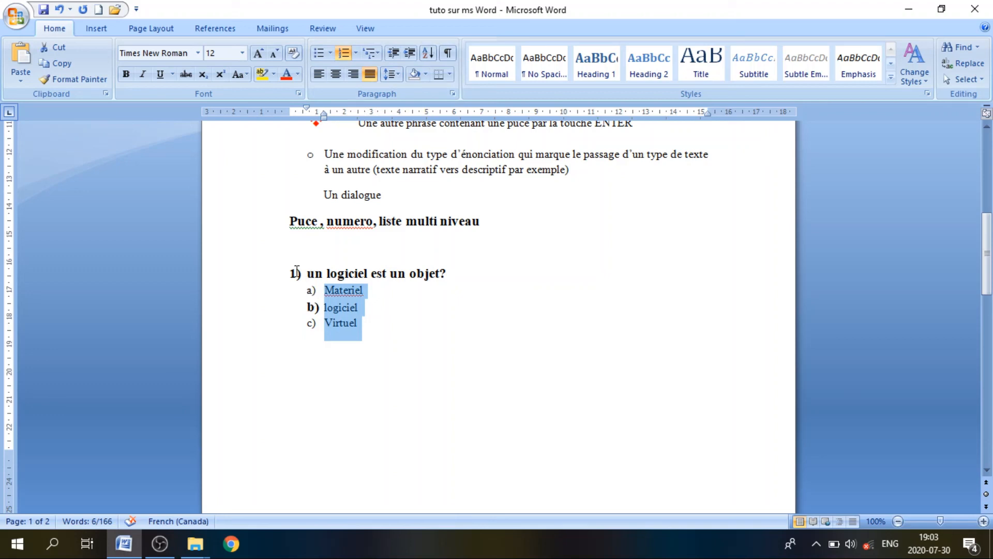
drag(296, 271, 290, 274)
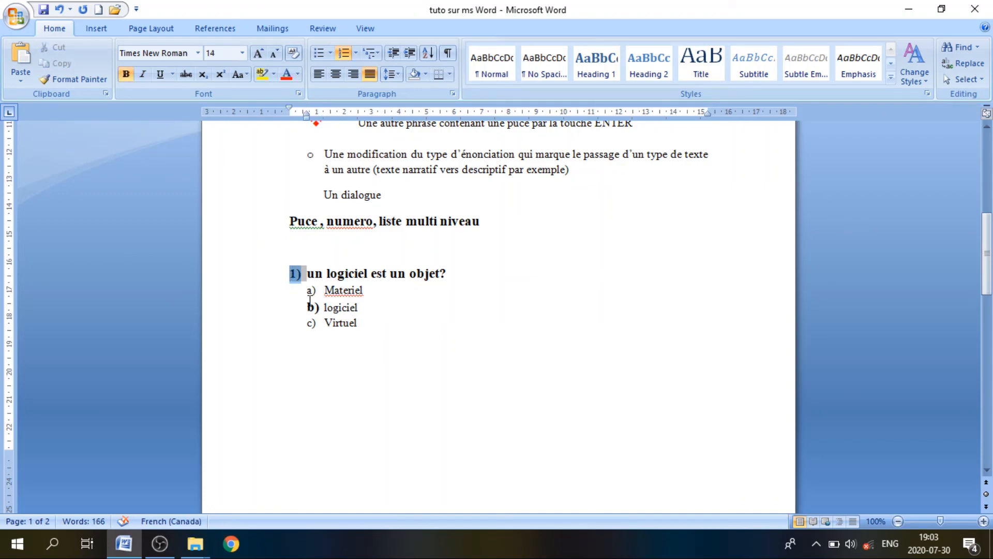
click(374, 316)
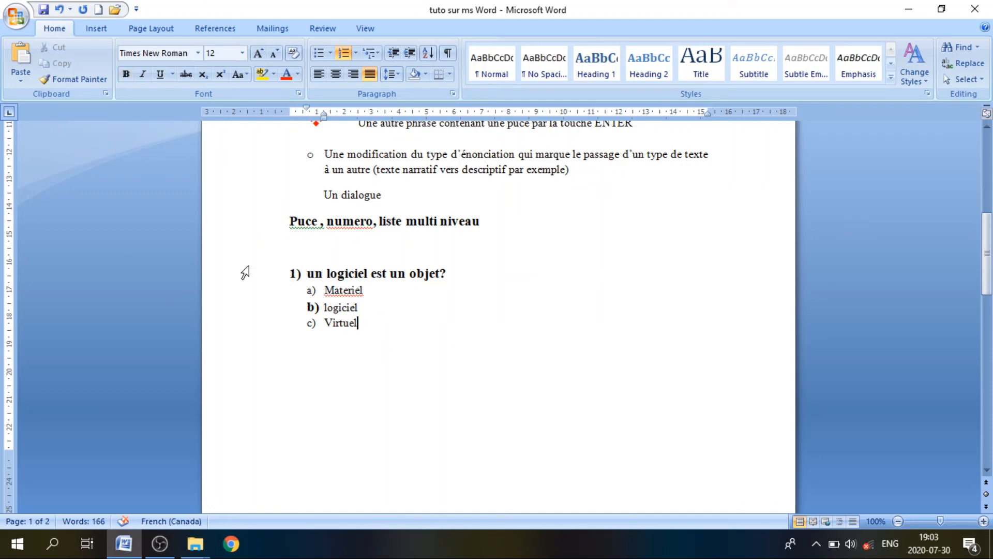